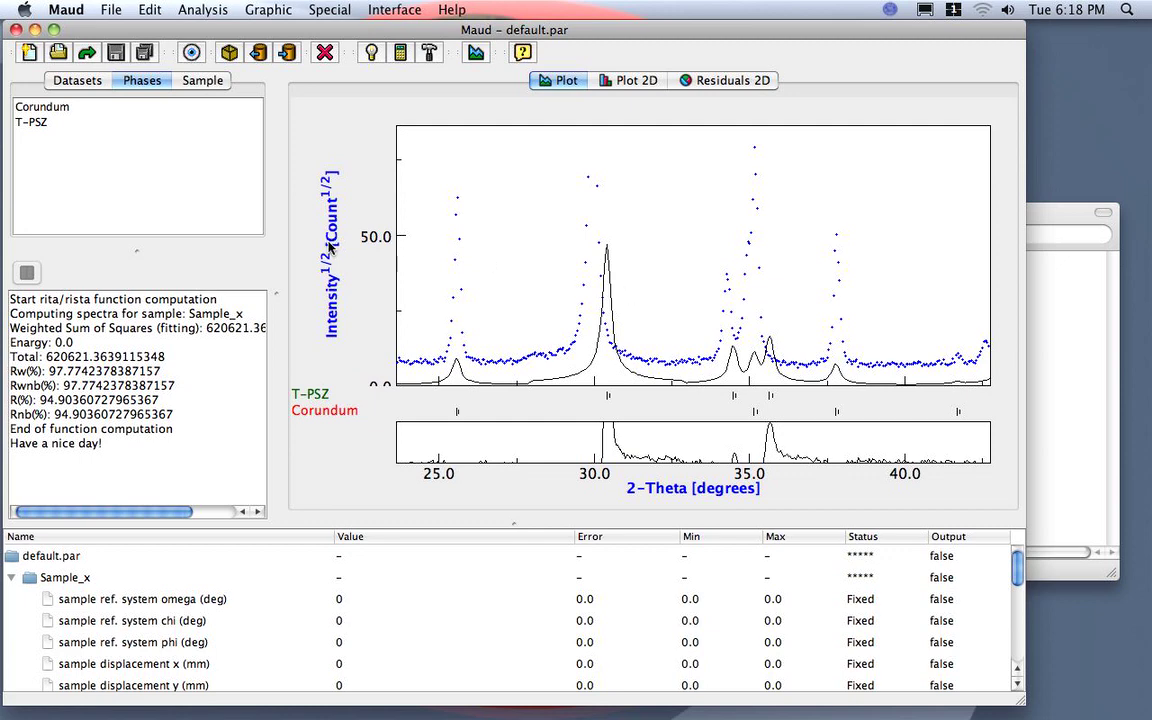
# Compare the measured and calculated peaks around 110–123 and 70–77 degrees 2-Theta.
pyautogui.click(681, 243)
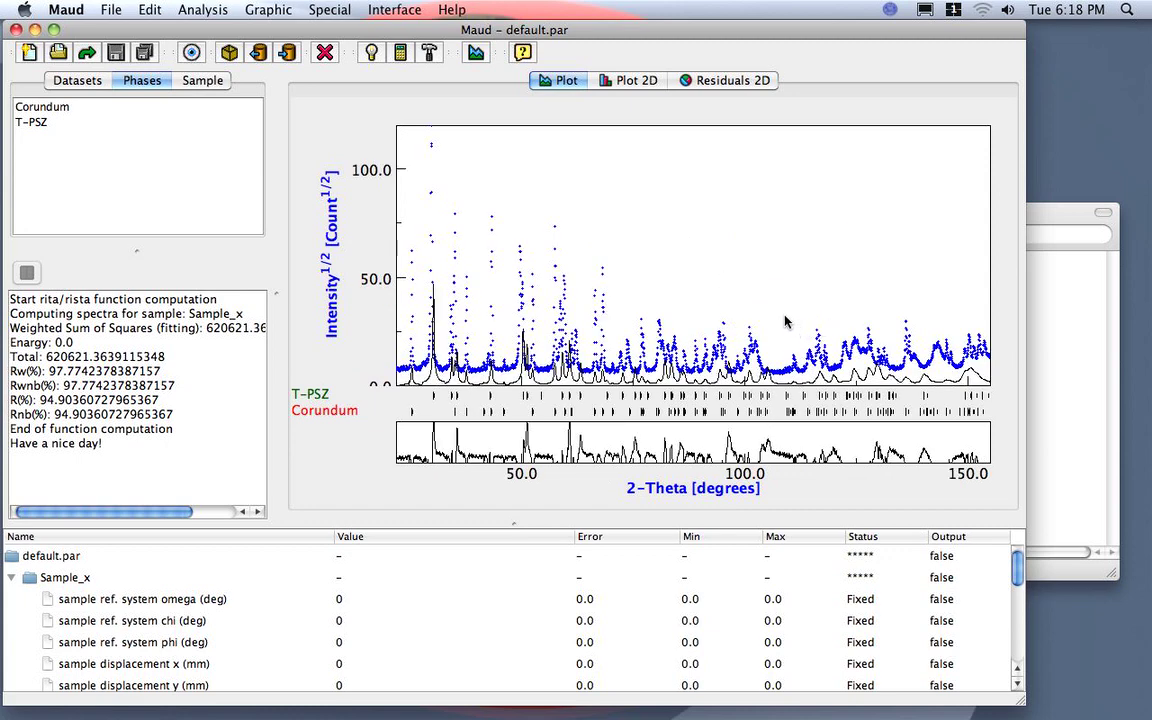
pyautogui.moveTo(785, 320); pyautogui.dragTo(850, 386)
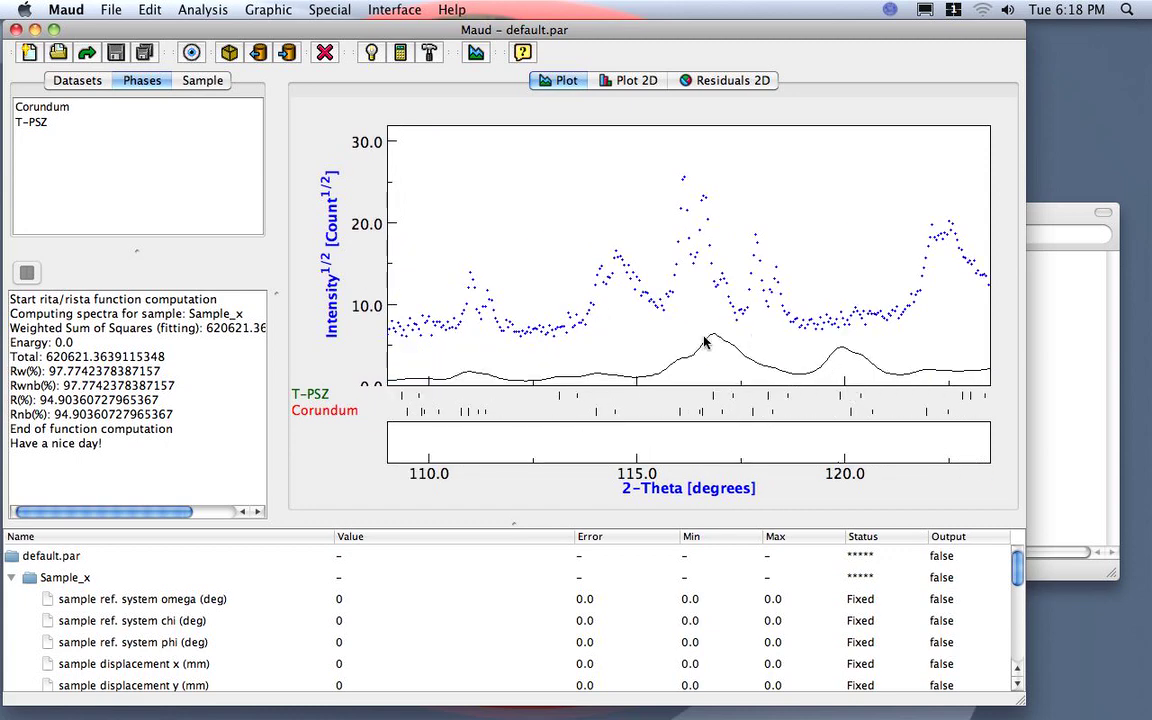
pyautogui.click(770, 245)
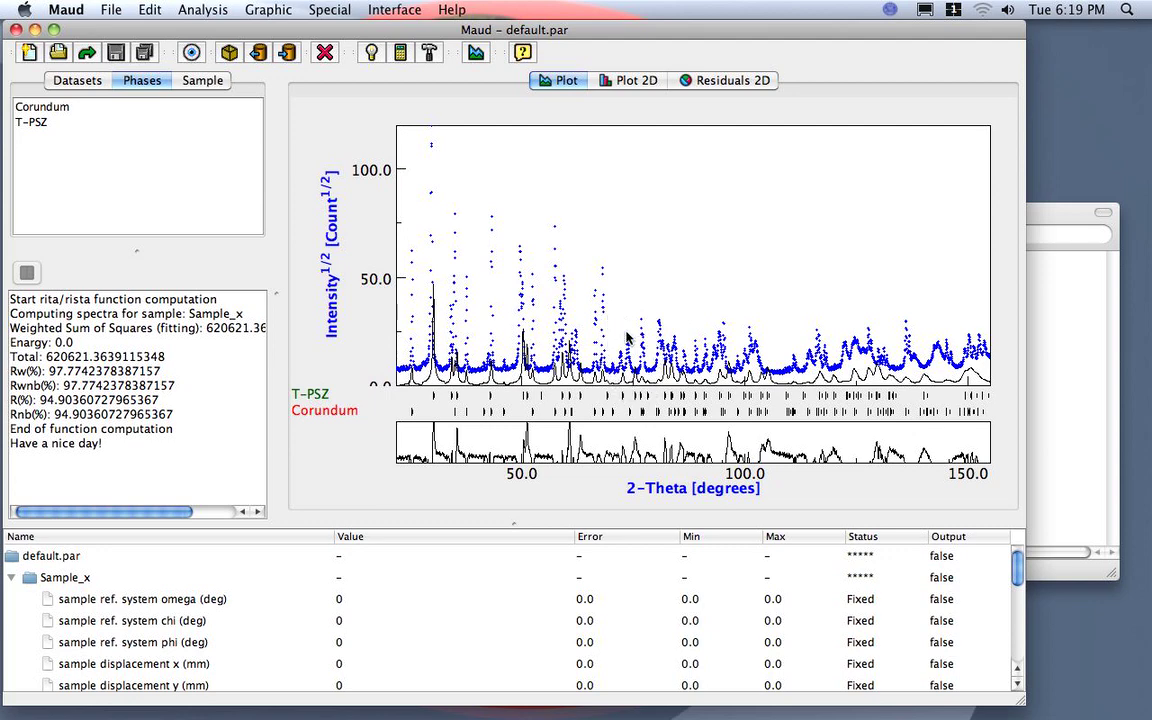
pyautogui.moveTo(608, 325); pyautogui.dragTo(645, 396)
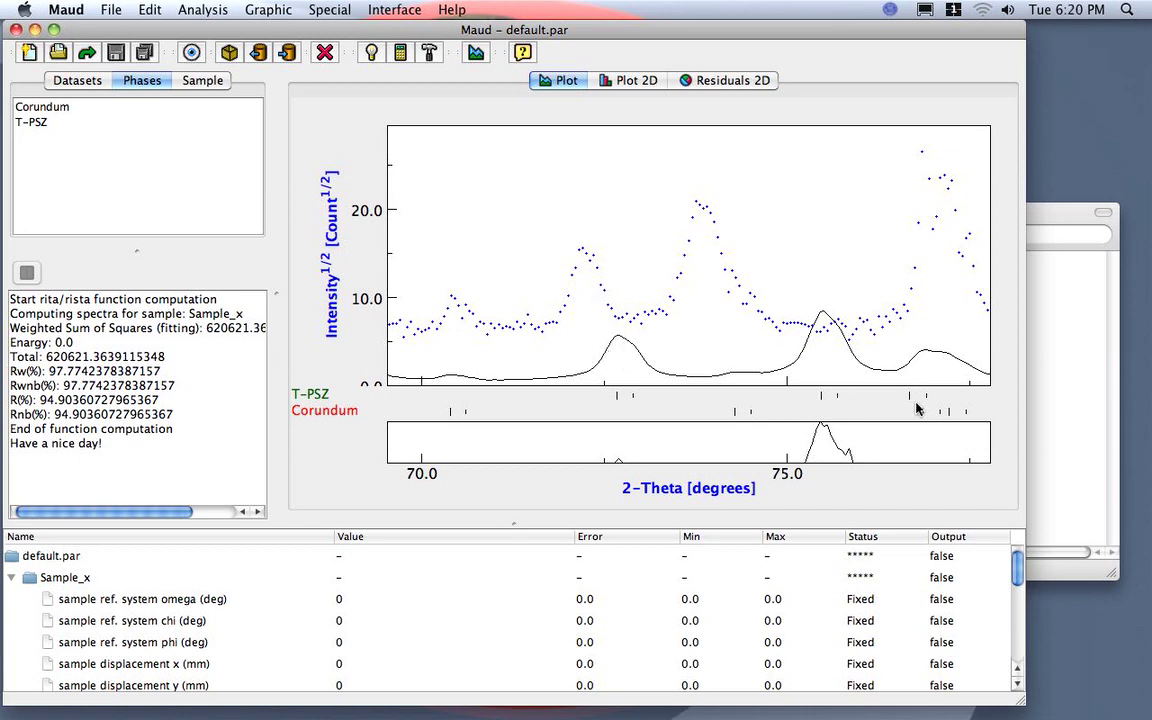
# Raise the T-PSZ phase's cell parameter a to 3.63 Angstrom in increments of 0.01.
pyautogui.moveTo(1018, 572); pyautogui.dragTo(1015, 658)
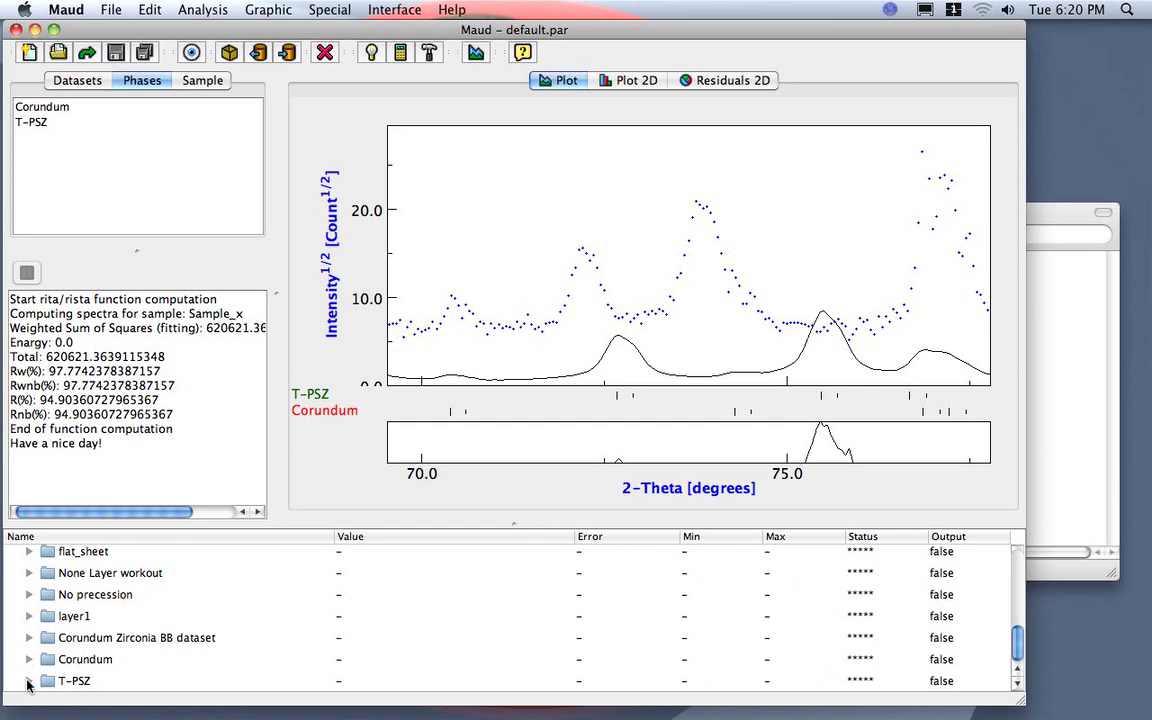
pyautogui.click(30, 681)
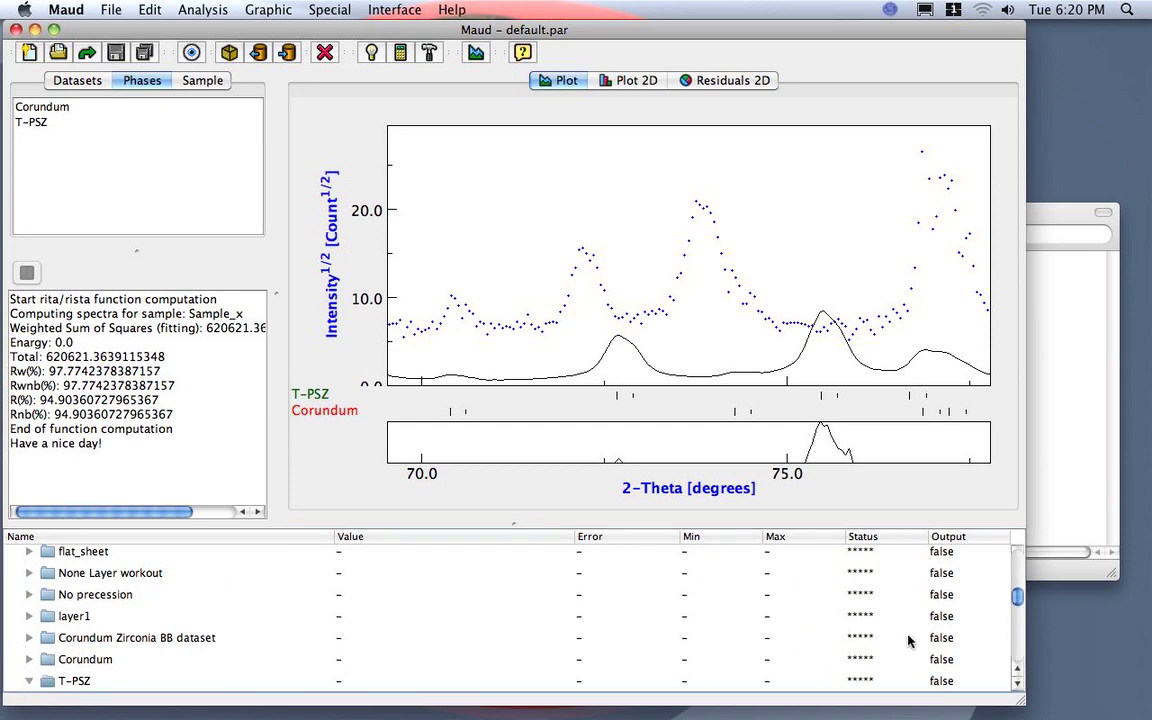
pyautogui.moveTo(1019, 593); pyautogui.dragTo(1021, 606)
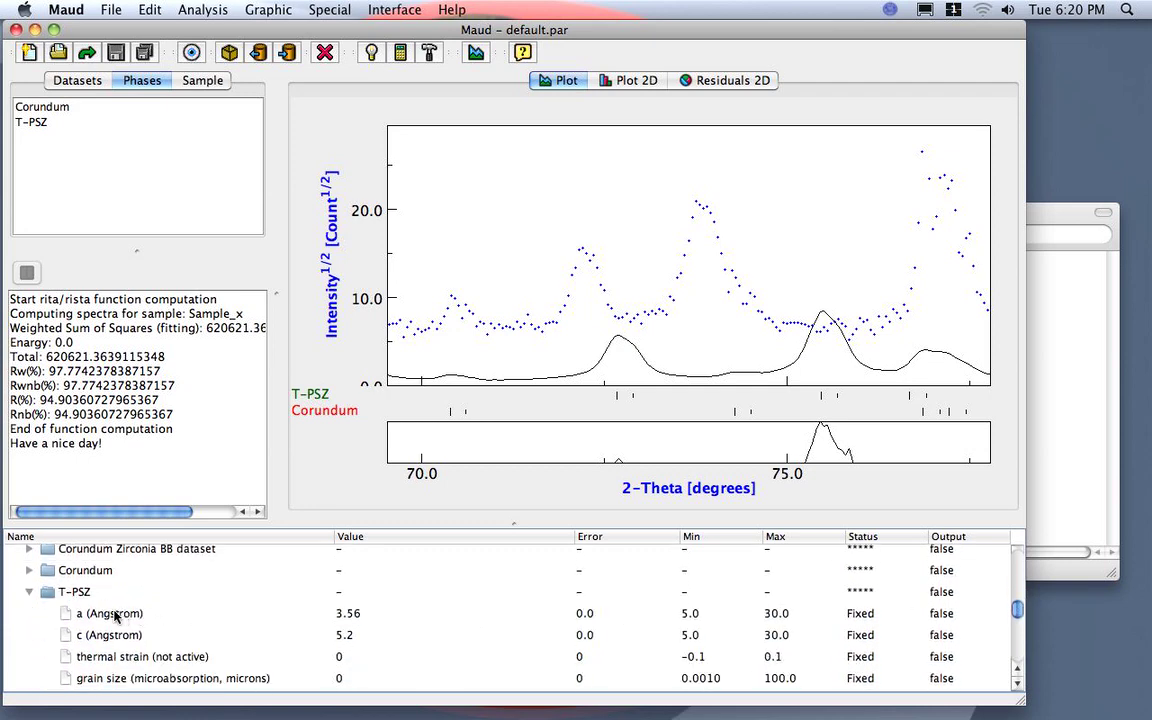
pyautogui.doubleClick(376, 619)
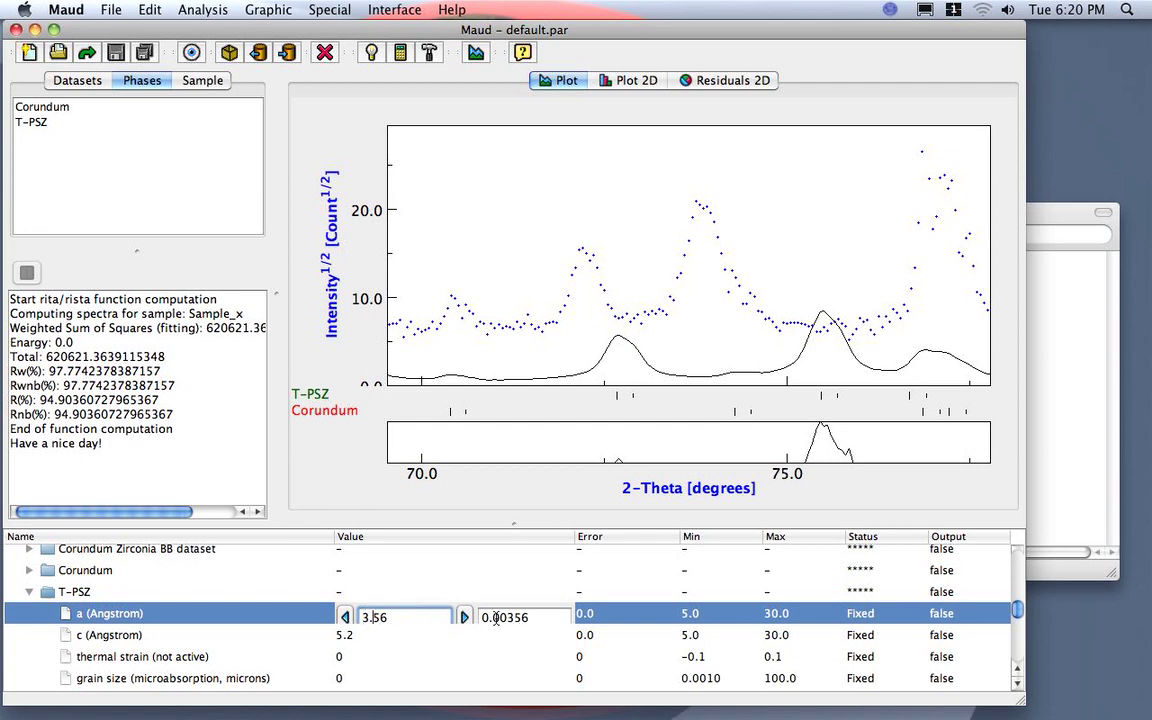
pyautogui.click(463, 617)
pyautogui.click(345, 617)
pyautogui.click(463, 617)
pyautogui.click(345, 617)
pyautogui.moveTo(500, 619); pyautogui.dragTo(528, 618)
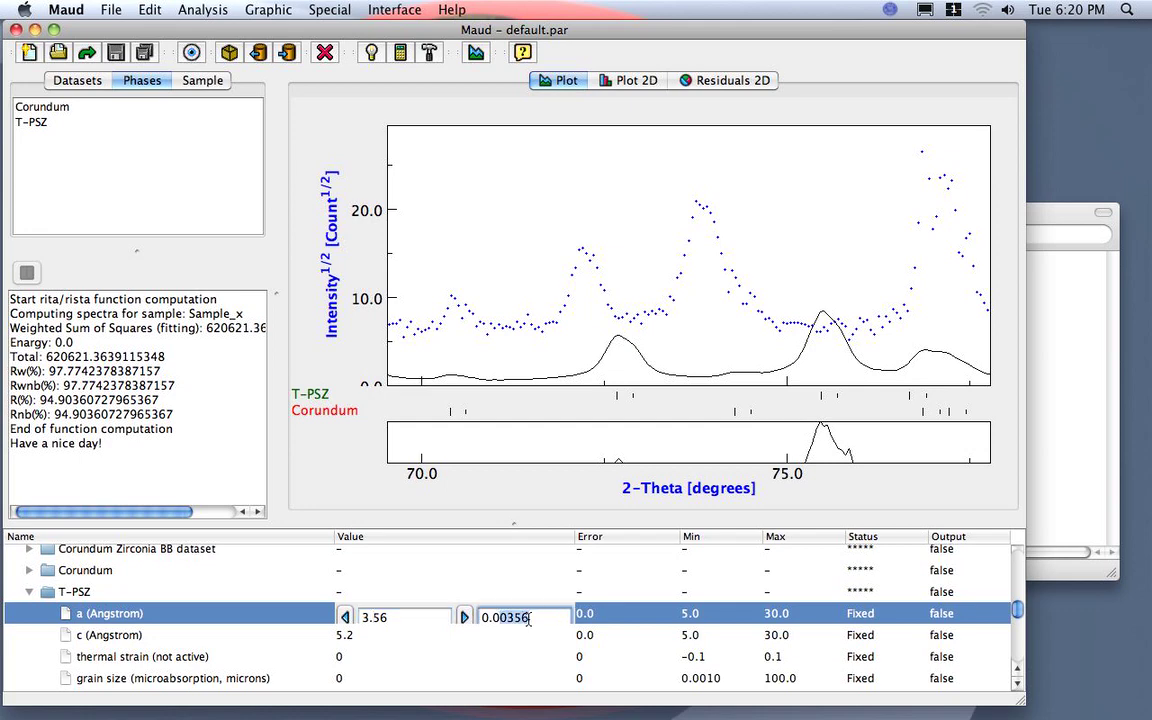
pyautogui.write('1')
pyautogui.click(464, 618)
pyautogui.click(464, 618)
pyautogui.click(464, 618)
pyautogui.click(464, 618)
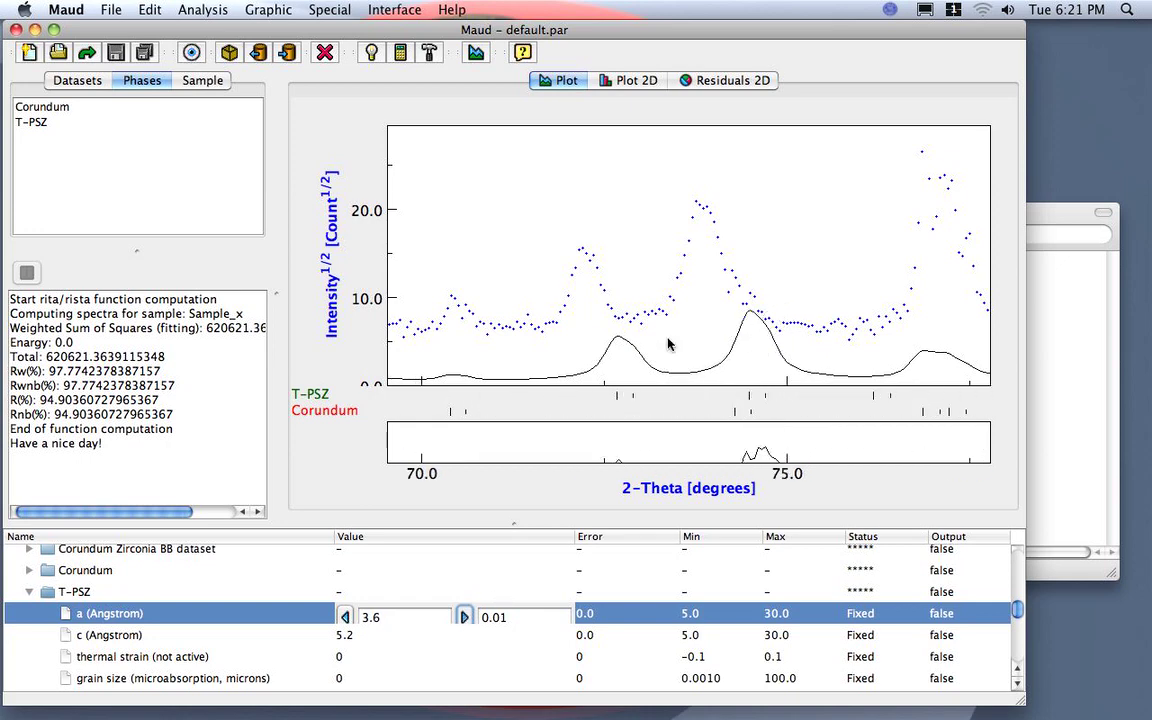
pyautogui.click(464, 618)
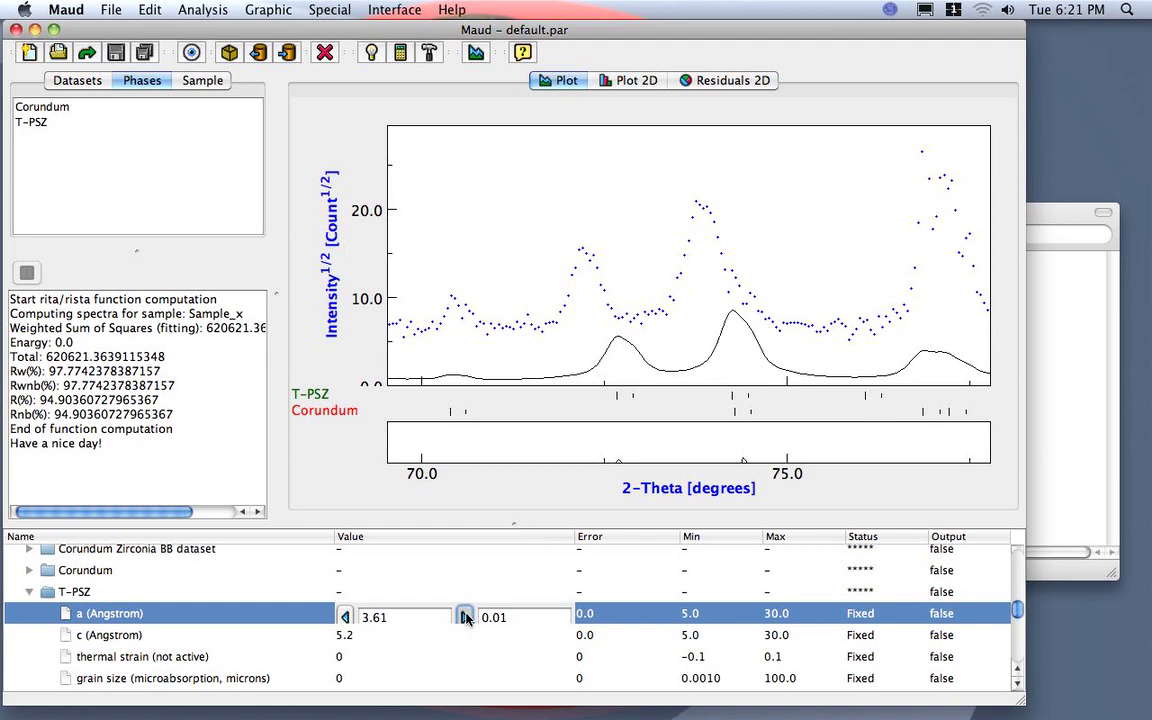
pyautogui.click(464, 618)
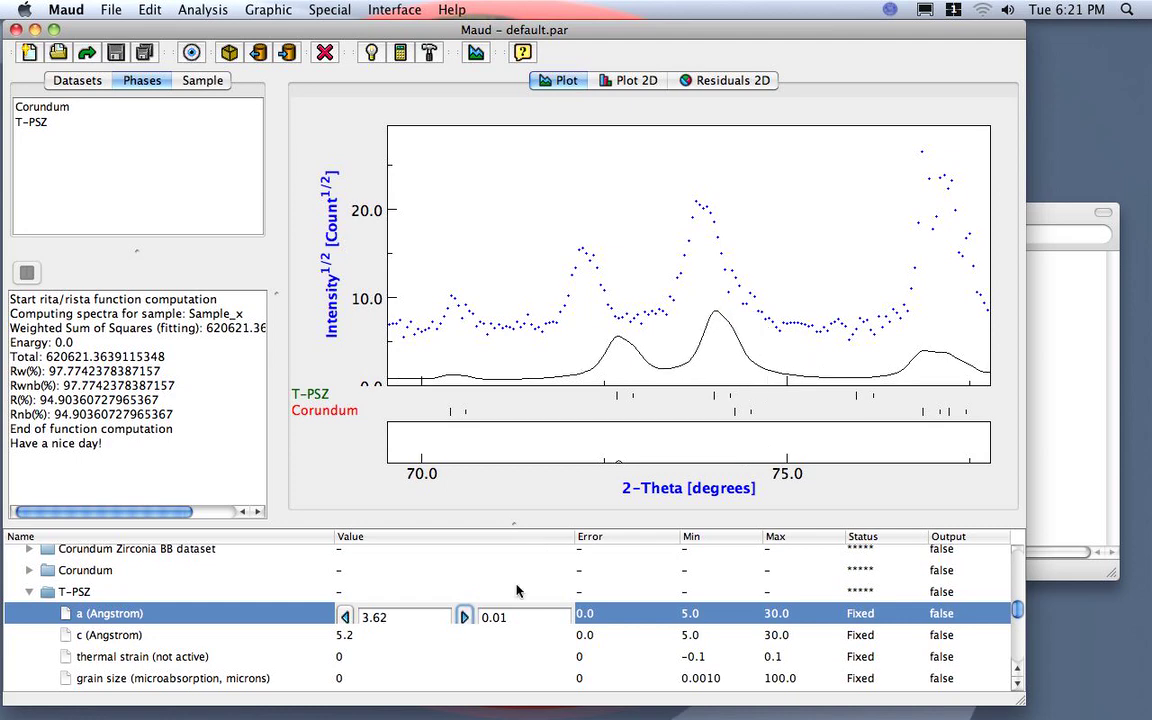
pyautogui.click(465, 617)
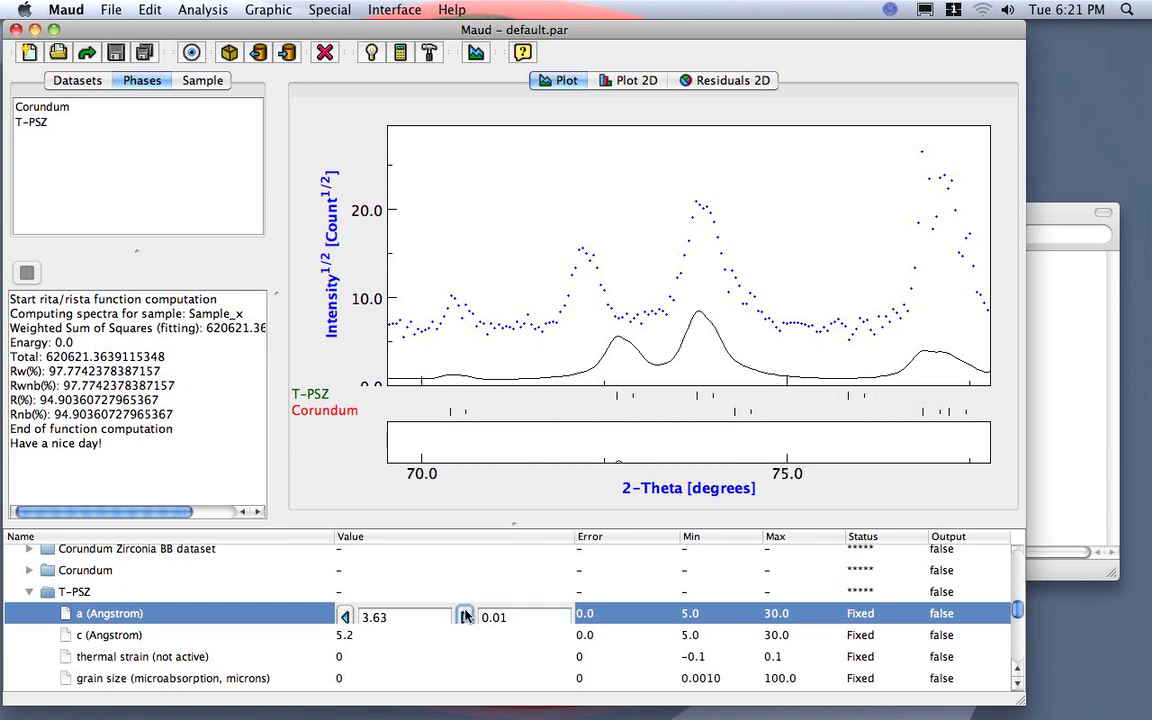
# Raise the T-PSZ phase's cell parameter c to 5.23 Angstrom in increments of 0.01.
pyautogui.click(370, 638)
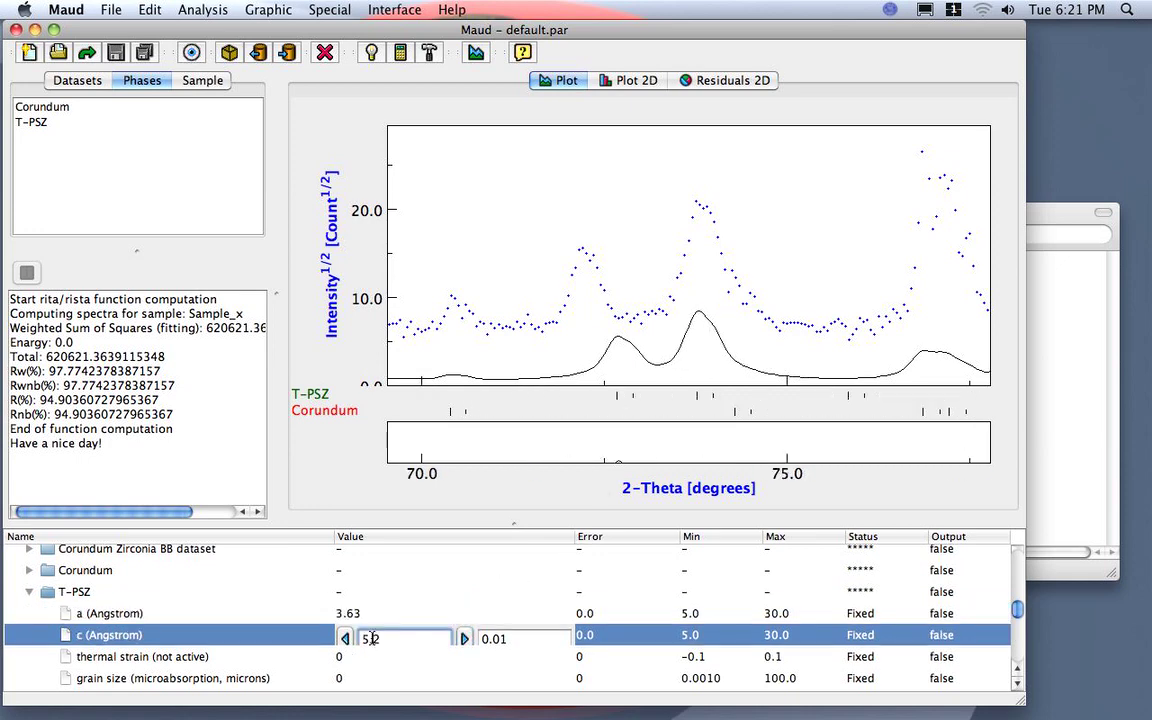
pyautogui.click(465, 638)
pyautogui.click(465, 638)
pyautogui.click(465, 638)
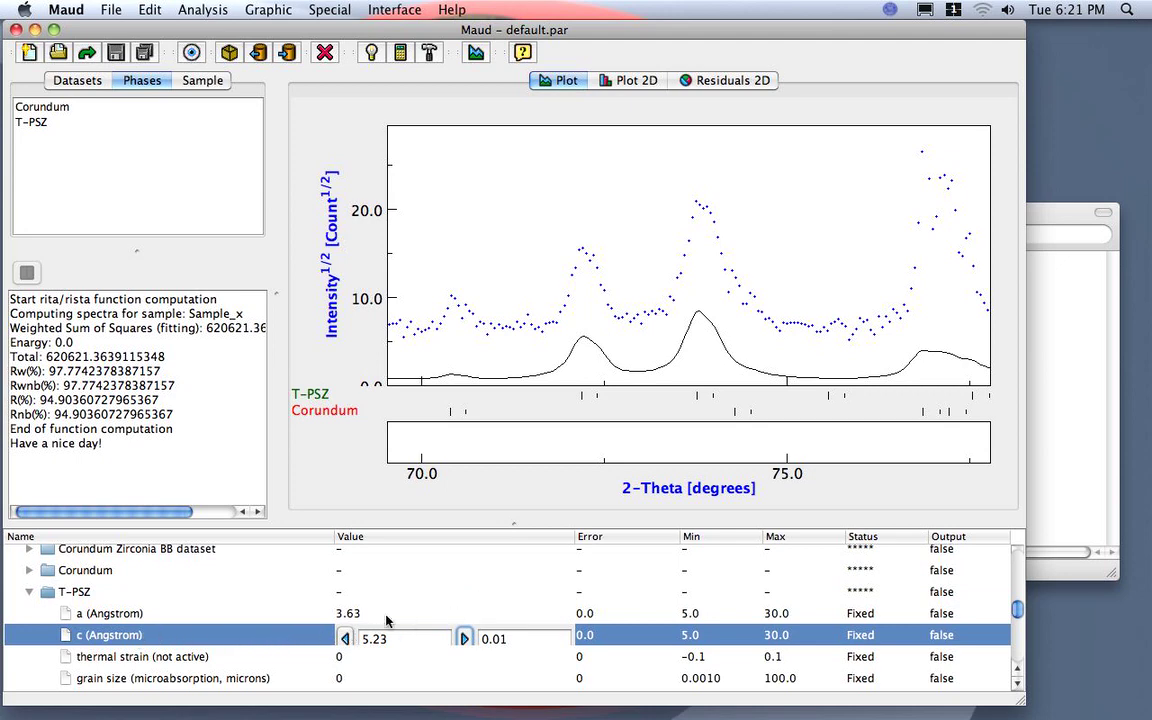
pyautogui.click(203, 641)
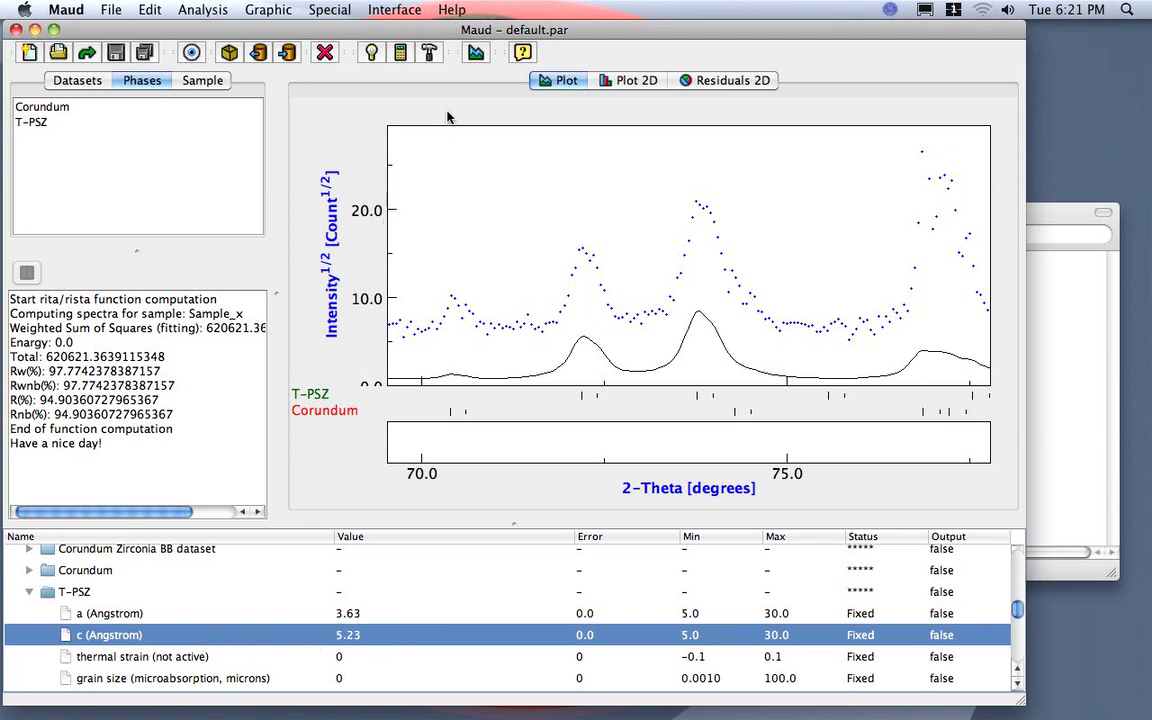
# Check the peak alignment between about 24 and 40 degrees 2-Theta, and return the plot to the full pattern.
pyautogui.click(568, 215)
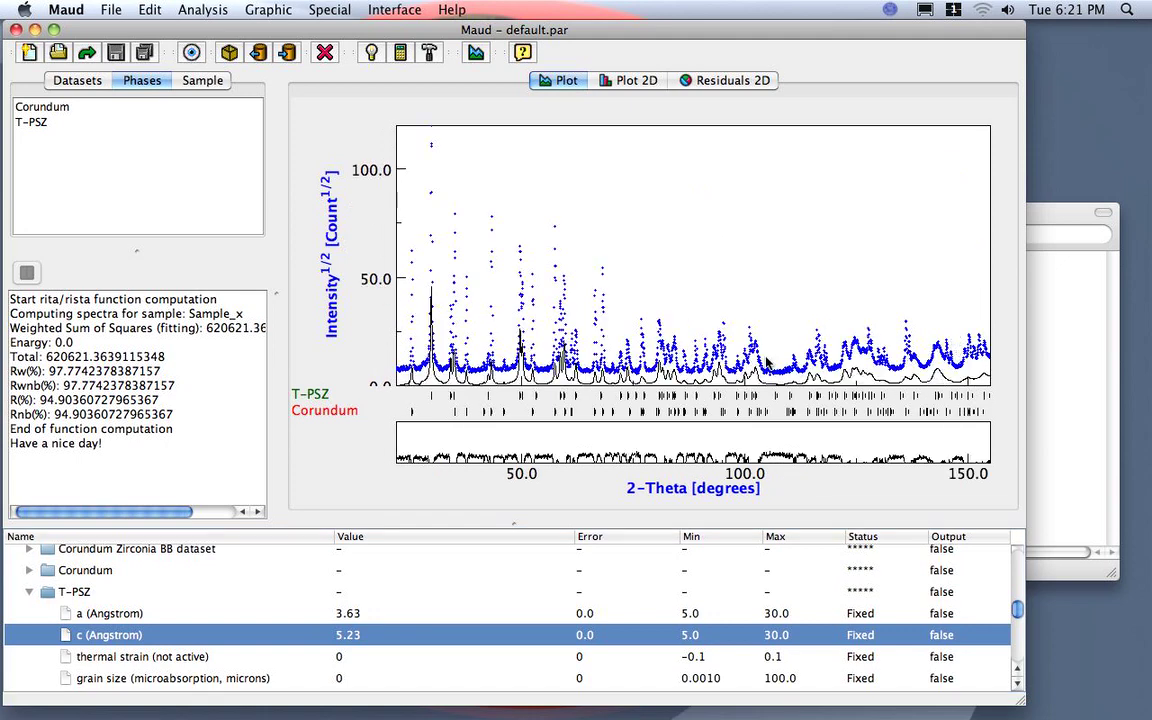
pyautogui.moveTo(406, 160); pyautogui.dragTo(477, 362)
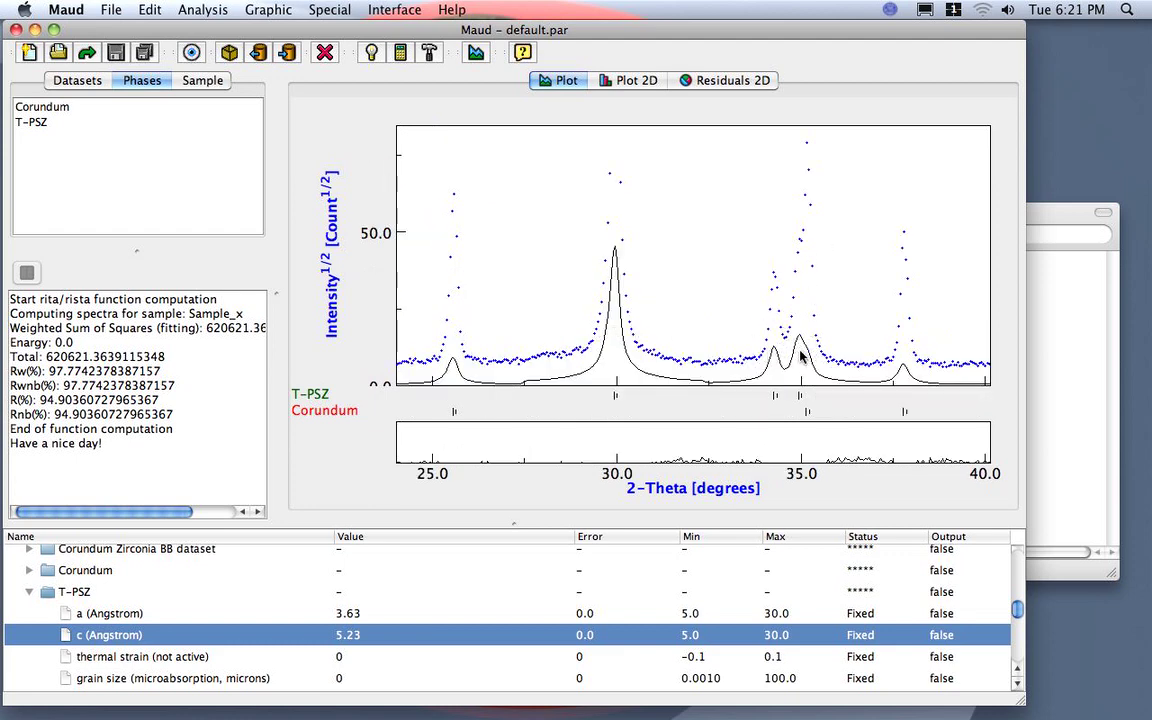
pyautogui.click(860, 298)
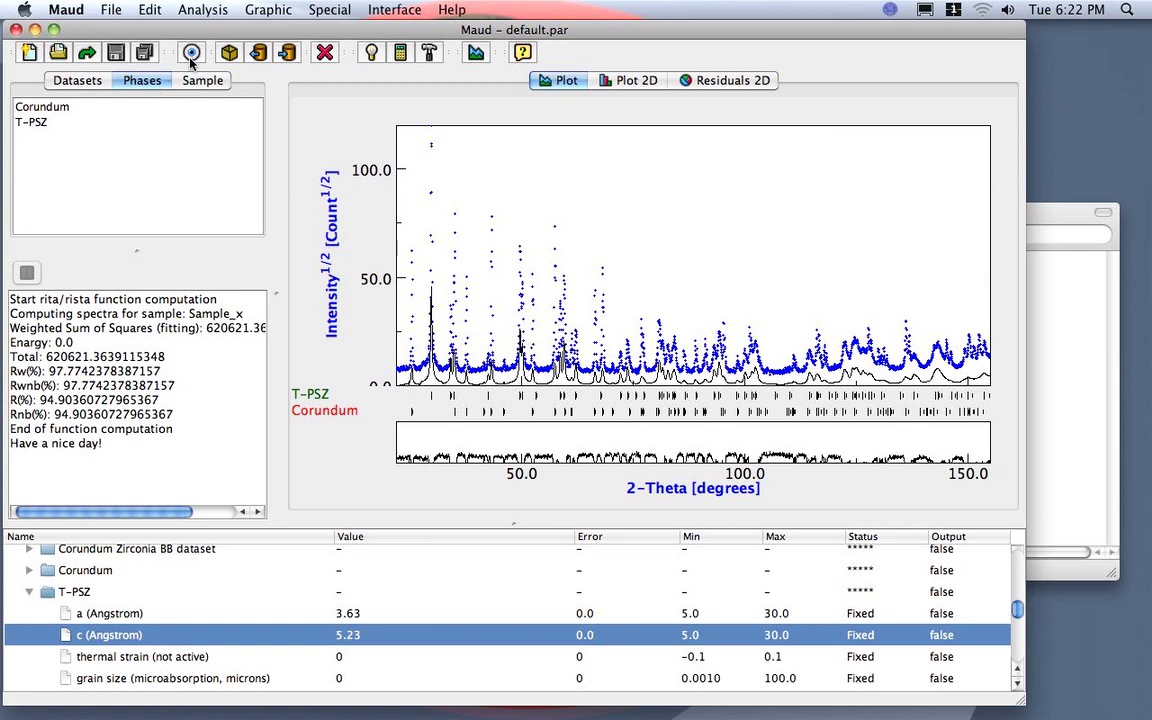
pyautogui.click(72, 106)
pyautogui.click(75, 121)
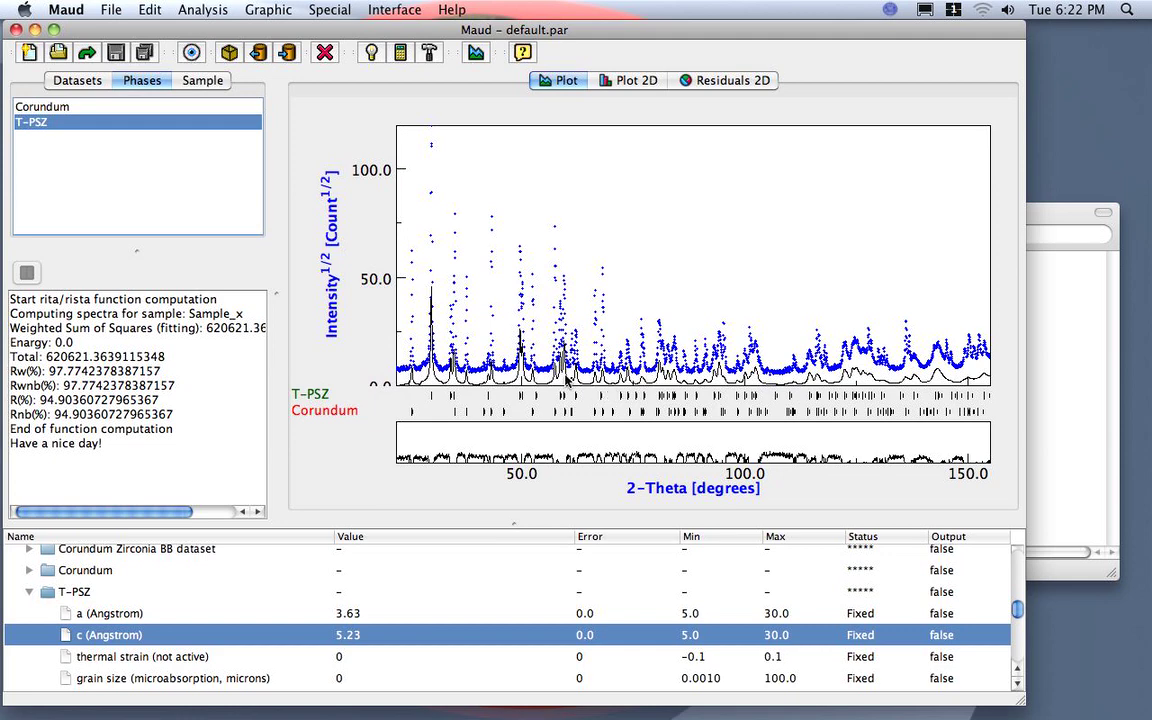
# Raise background polynomial coeff 0 of the Corundum Zirconia BB dataset to 30 in increments of 10.
pyautogui.scroll(5, 263, 611)
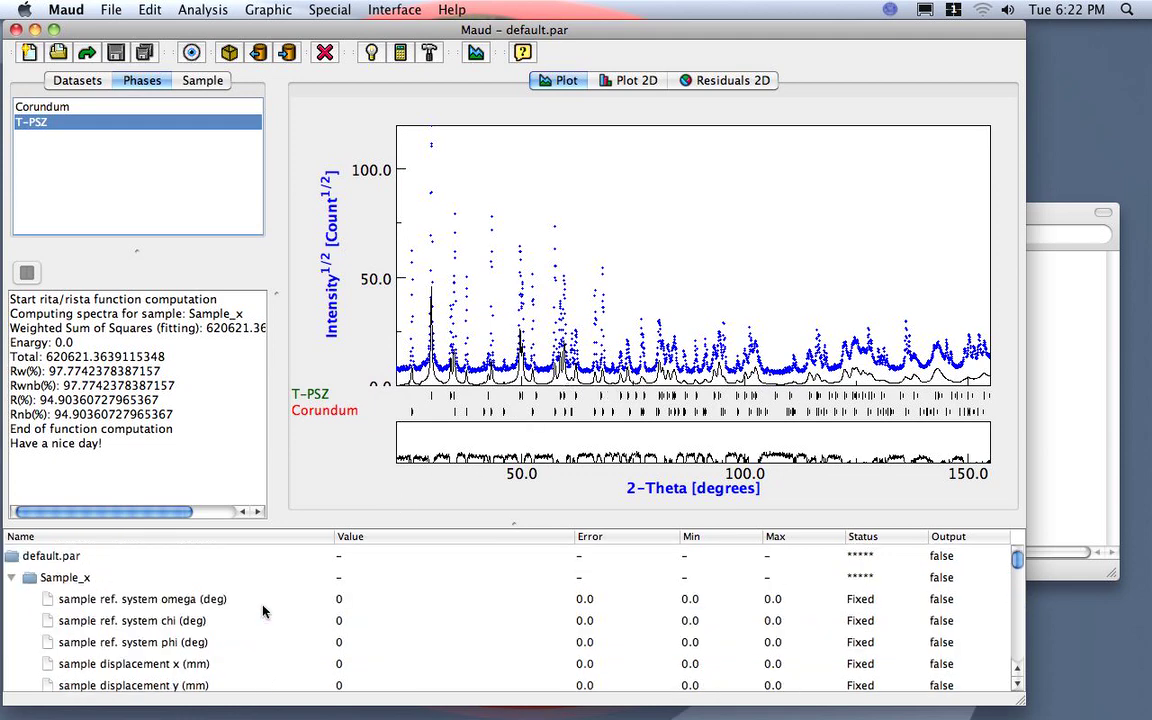
pyautogui.scroll(-4, 263, 611)
pyautogui.scroll(-5, 263, 611)
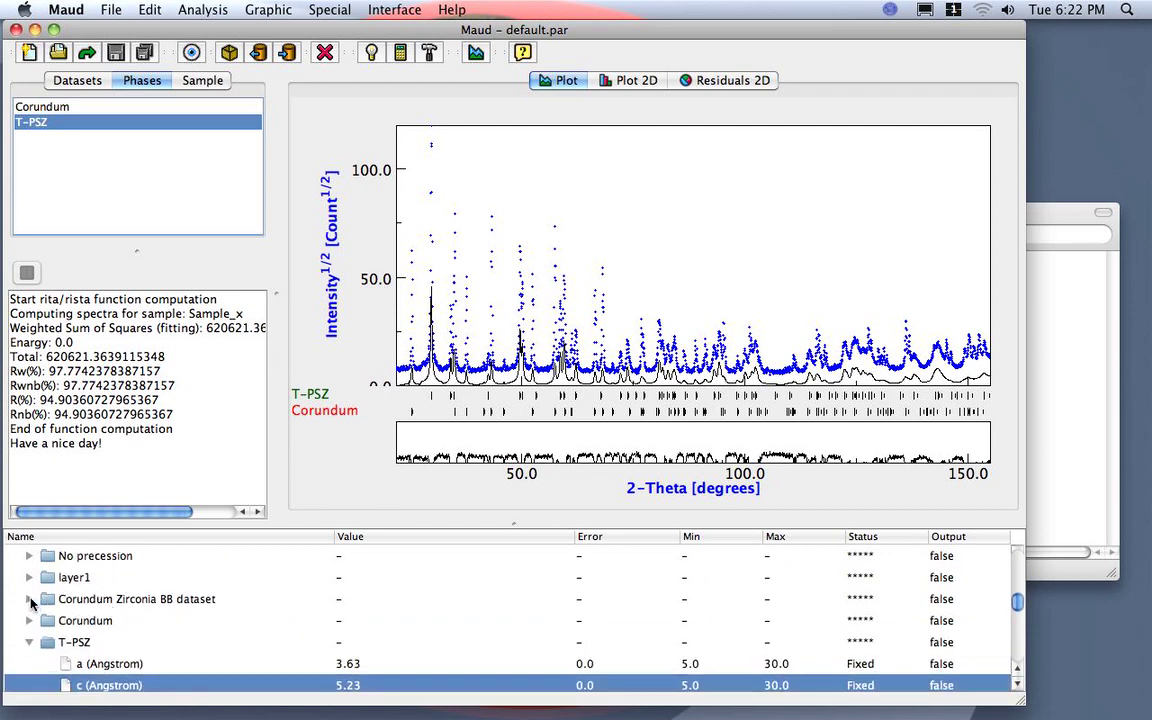
pyautogui.click(30, 599)
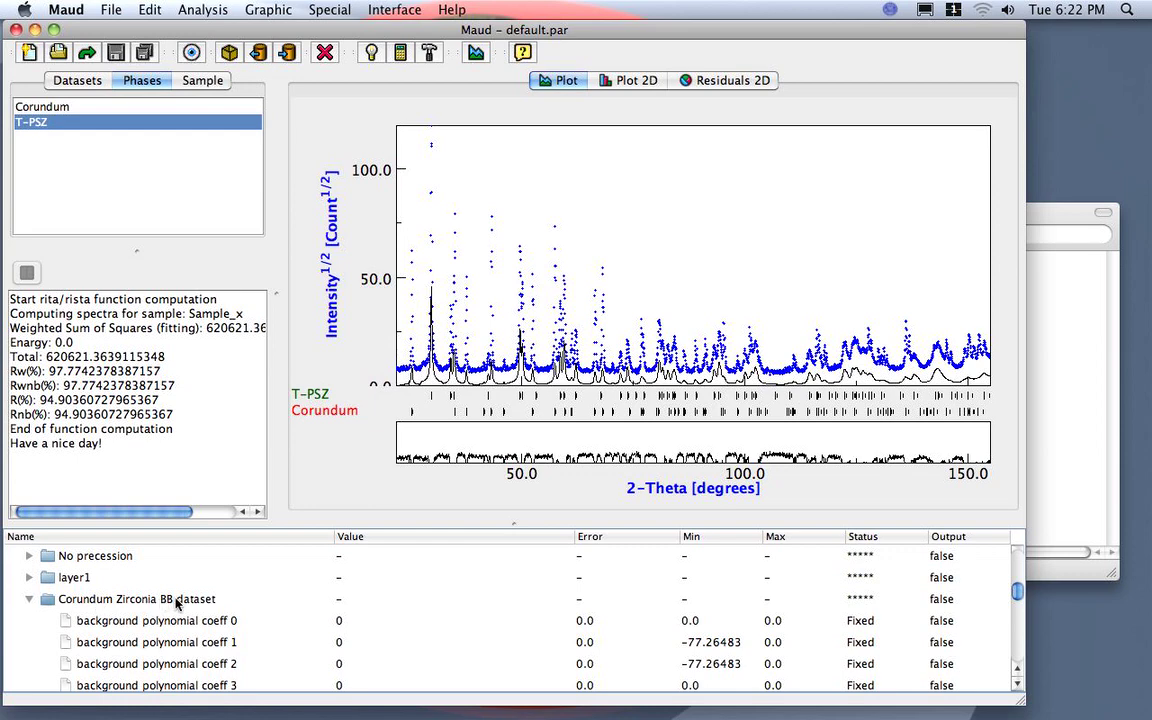
pyautogui.scroll(-4, 165, 599)
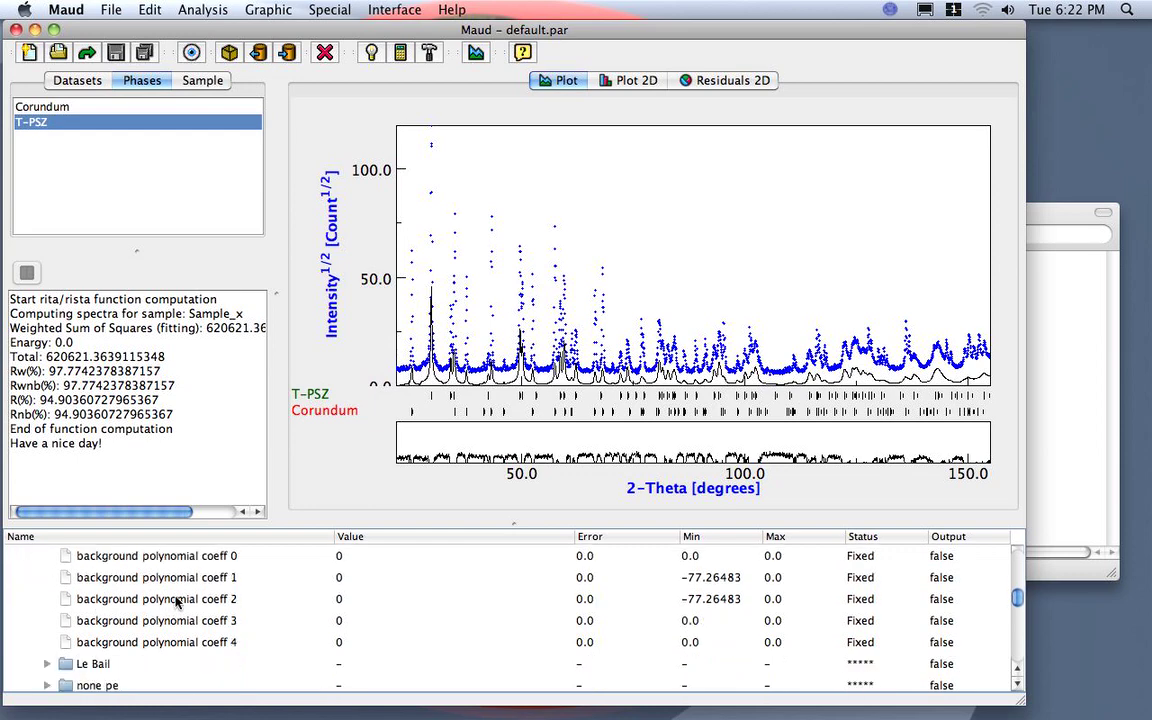
pyautogui.scroll(1, 165, 560)
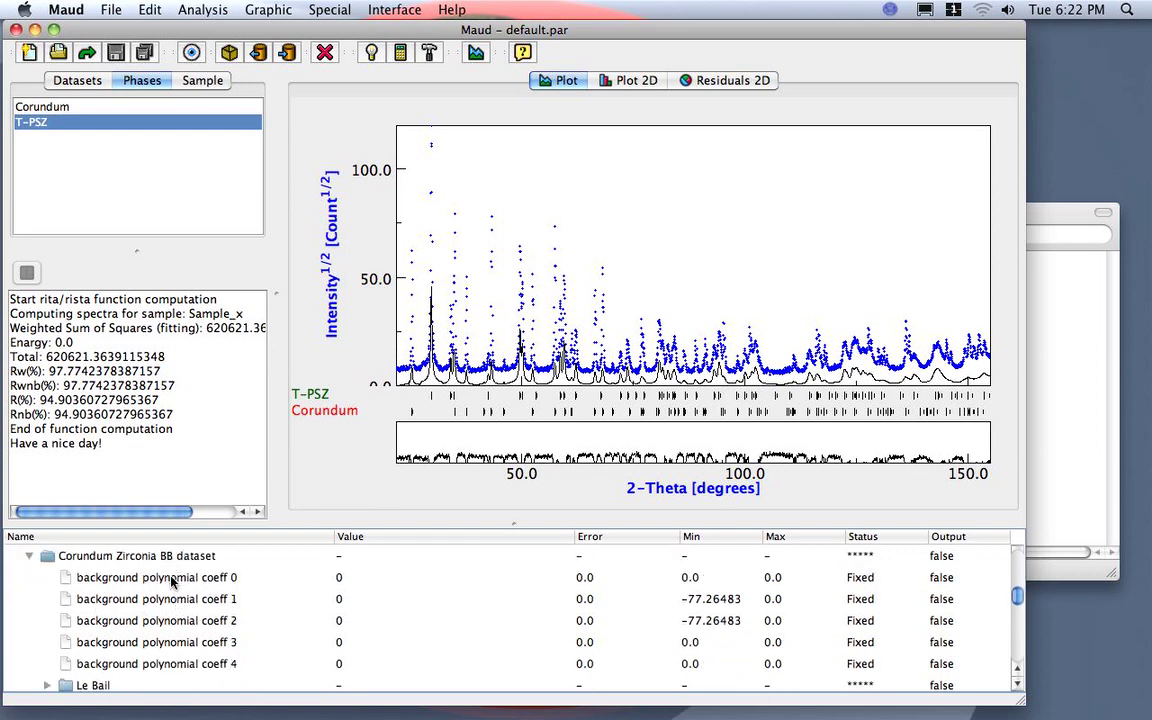
pyautogui.click(174, 578)
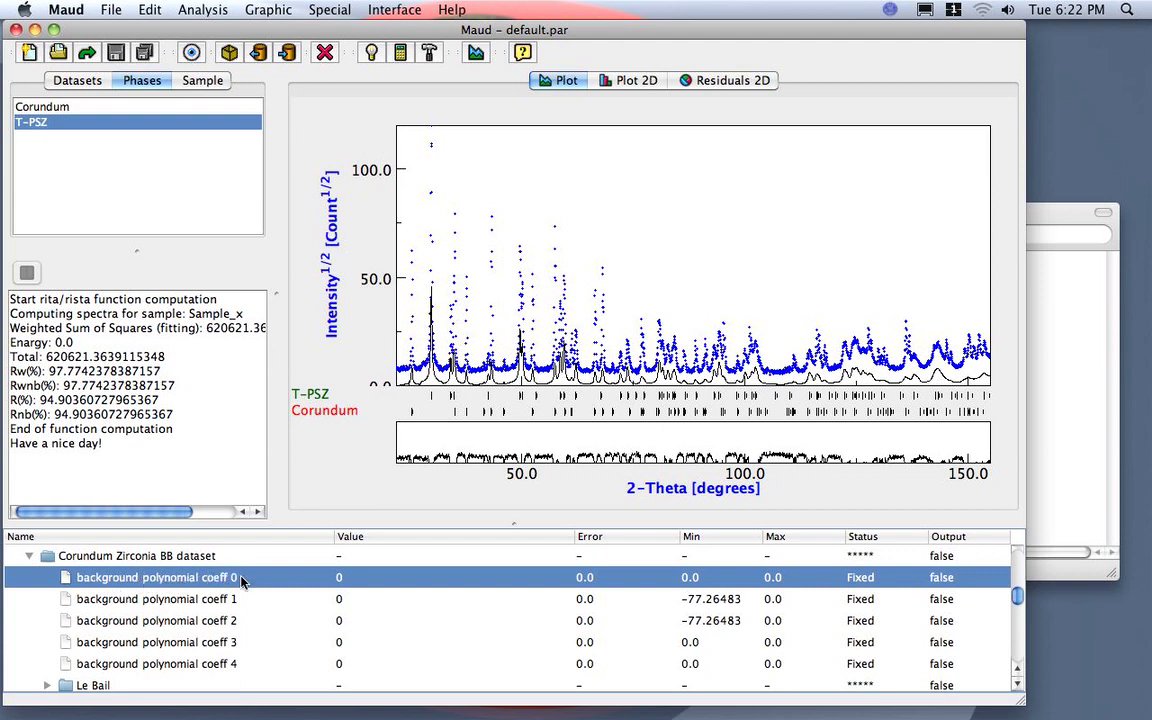
pyautogui.click(371, 580)
pyautogui.moveTo(481, 580); pyautogui.dragTo(515, 580)
pyautogui.write('10')
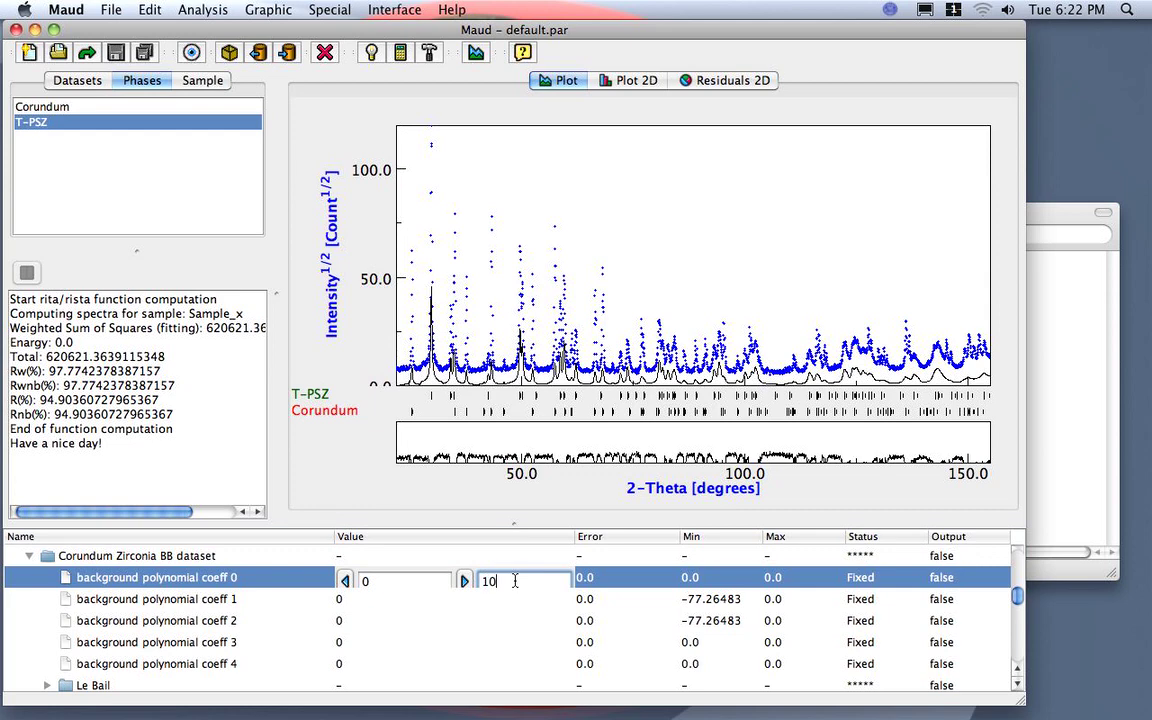
pyautogui.click(463, 580)
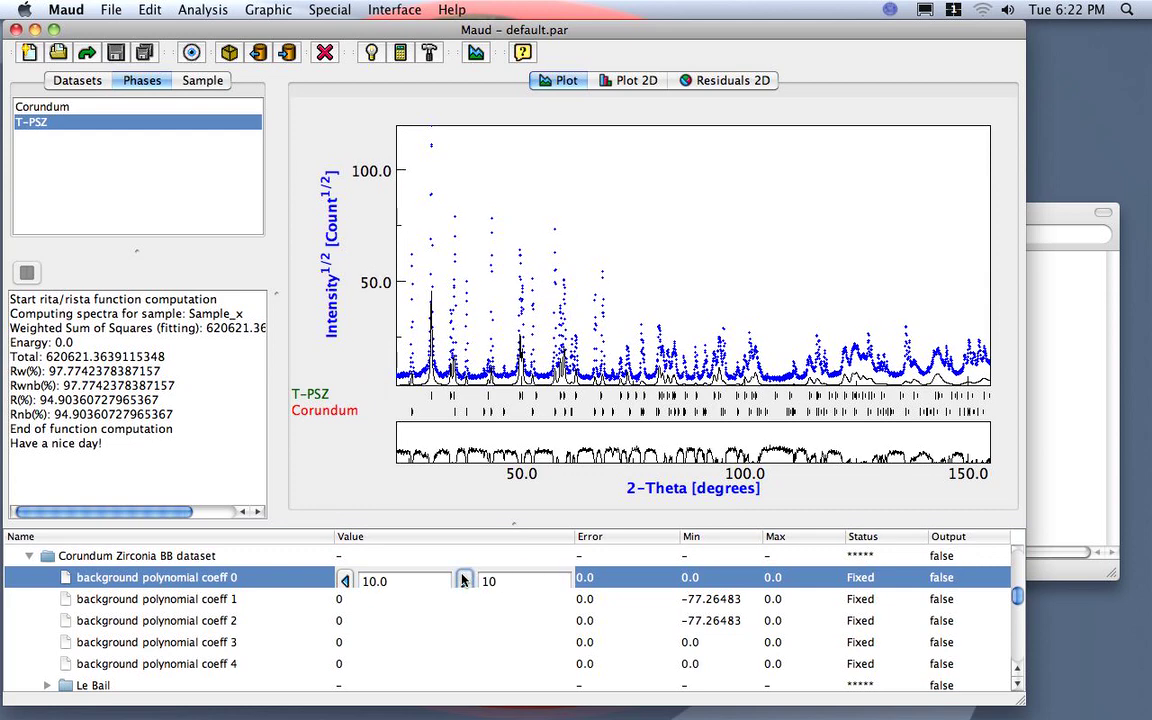
pyautogui.click(463, 580)
pyautogui.click(463, 580)
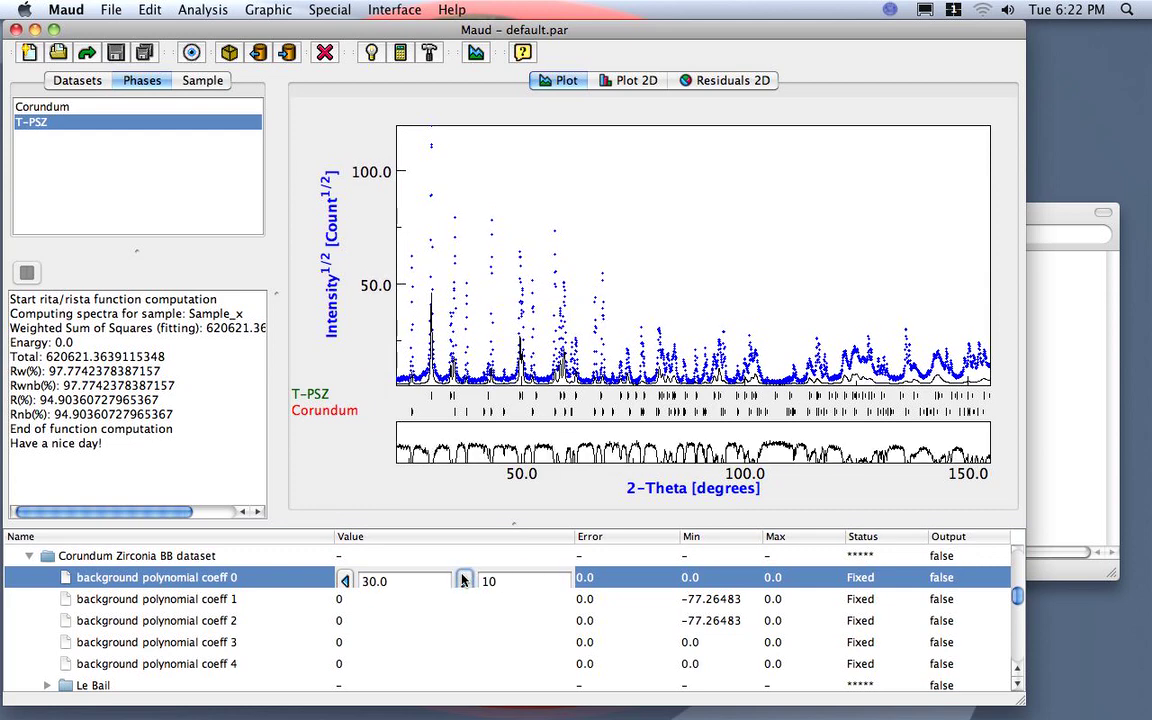
pyautogui.click(235, 585)
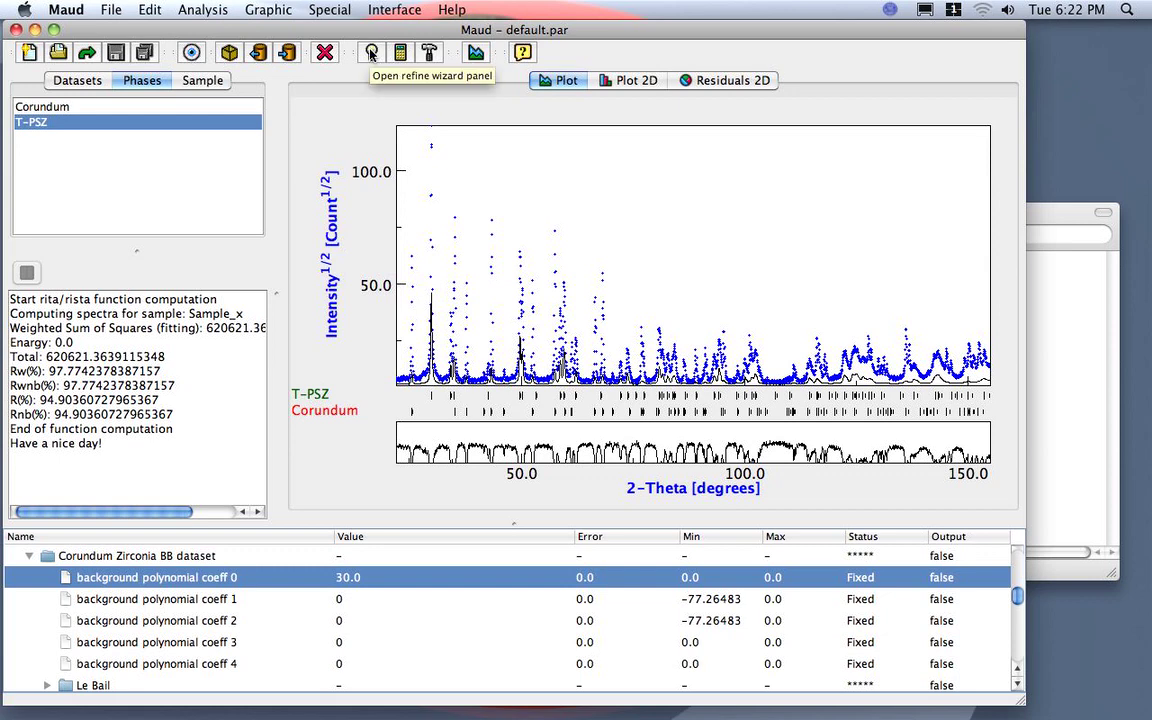
# Run the Quantitative analysis from the refinement wizard.
pyautogui.click(192, 11)
pyautogui.click(208, 48)
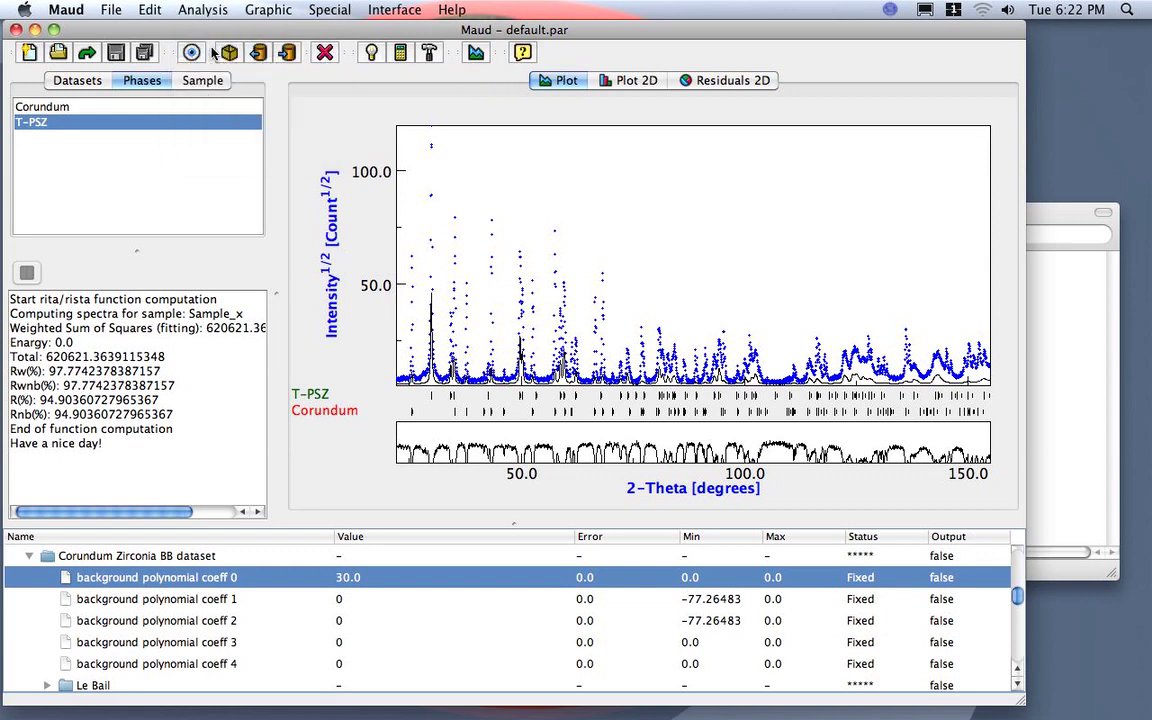
pyautogui.click(377, 125)
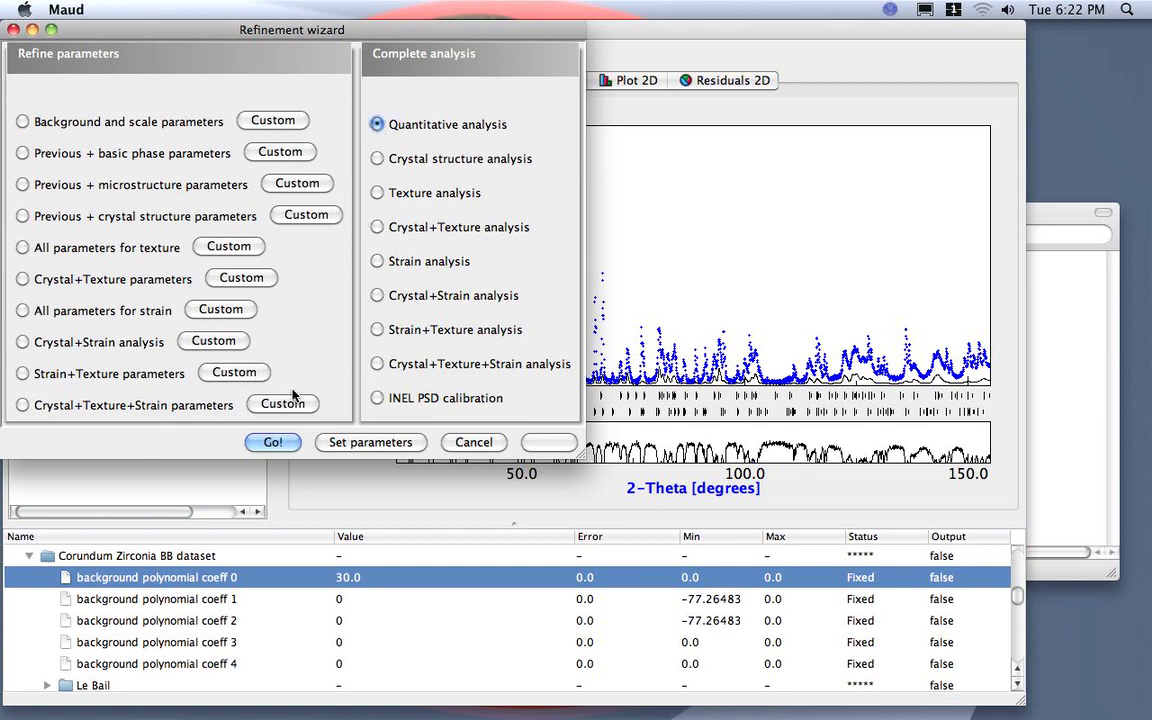
pyautogui.click(280, 442)
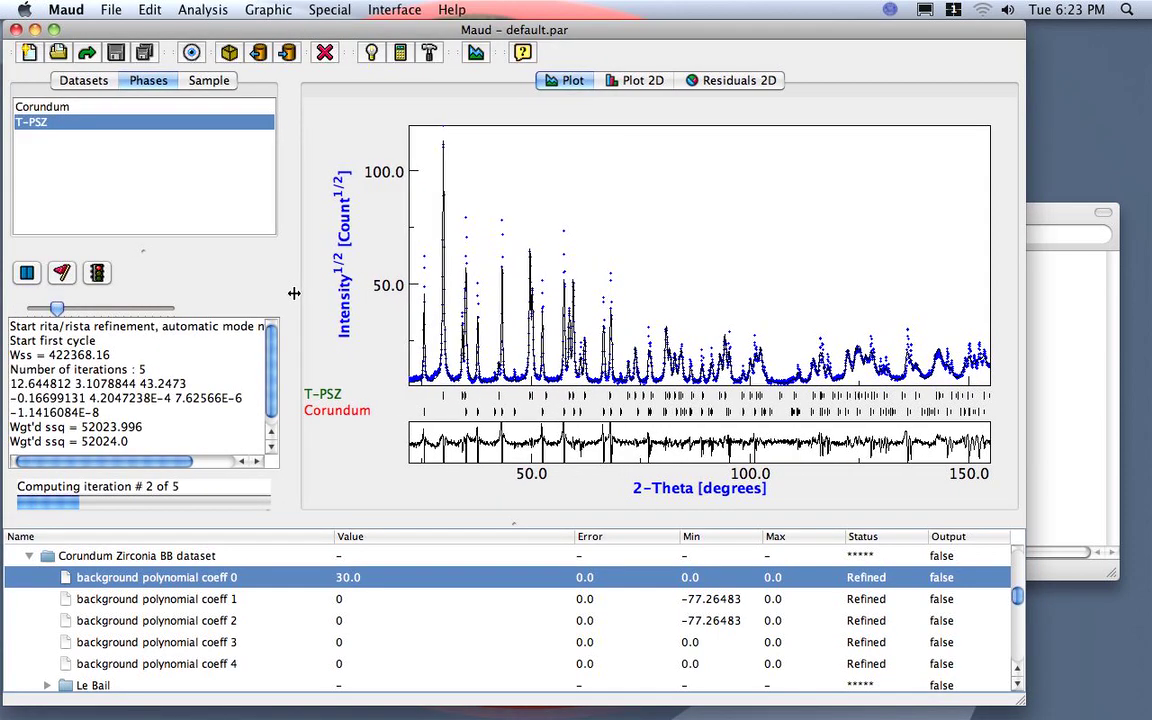
# Widen the refinement output area and review its R factors, sig value and phase weight percentages.
pyautogui.moveTo(284, 289); pyautogui.dragTo(318, 289)
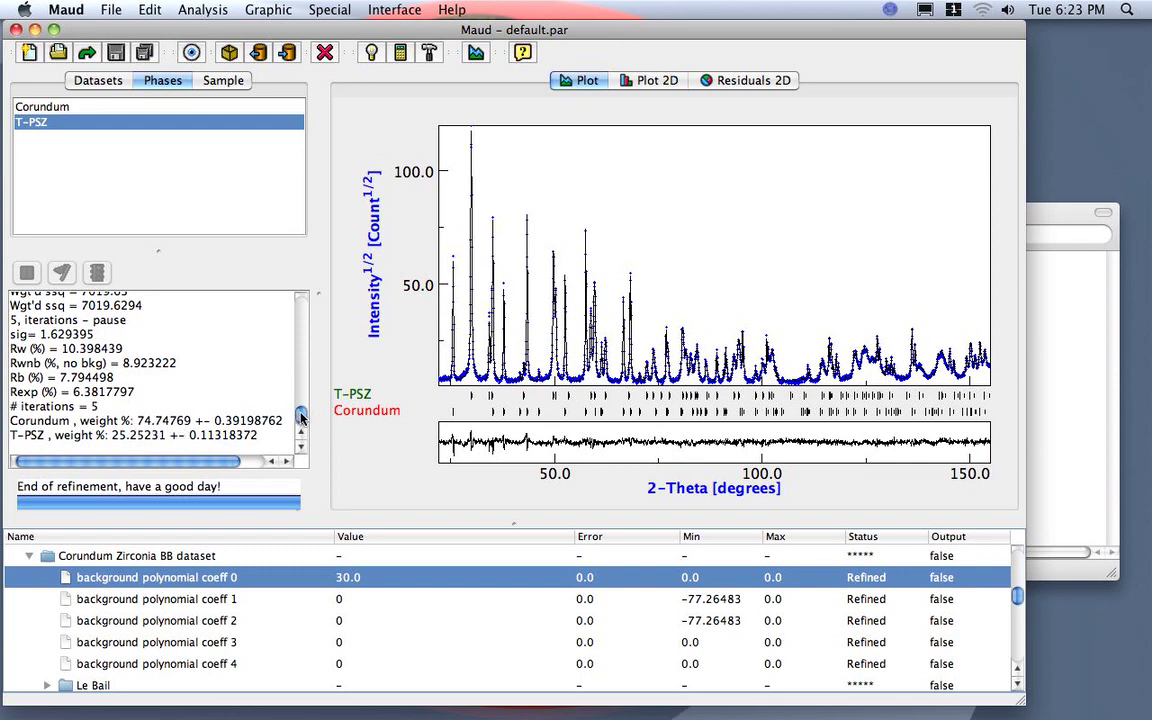
pyautogui.scroll(1, 301, 418)
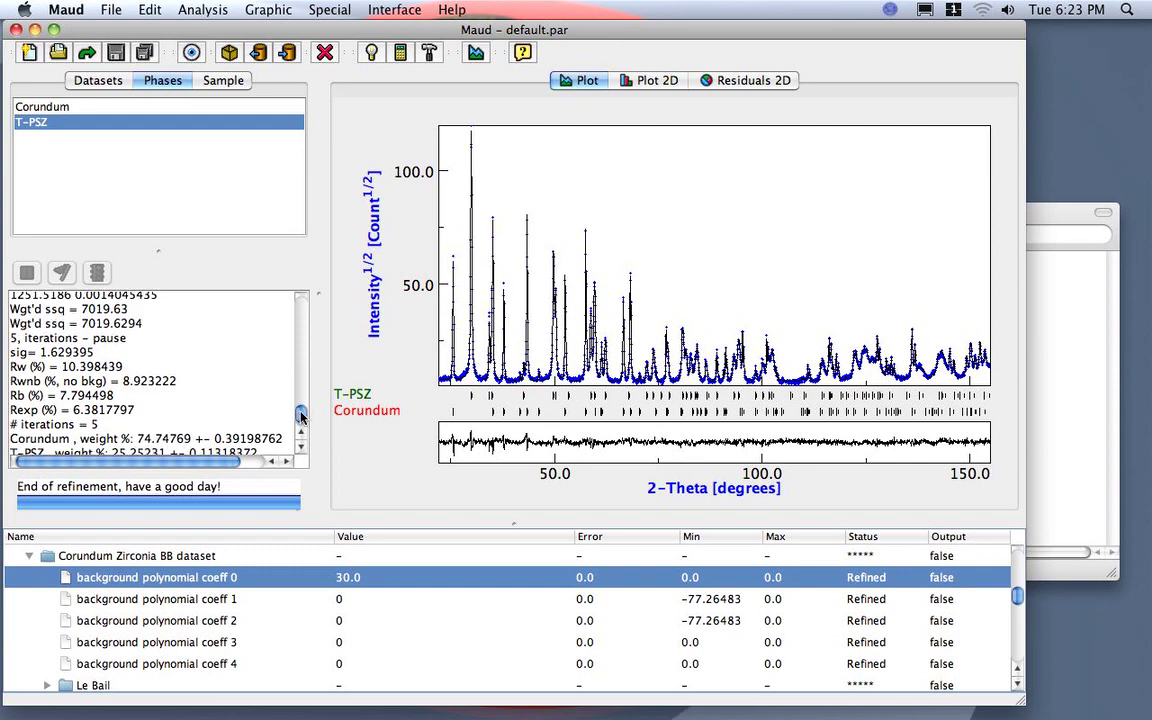
pyautogui.scroll(-1, 302, 418)
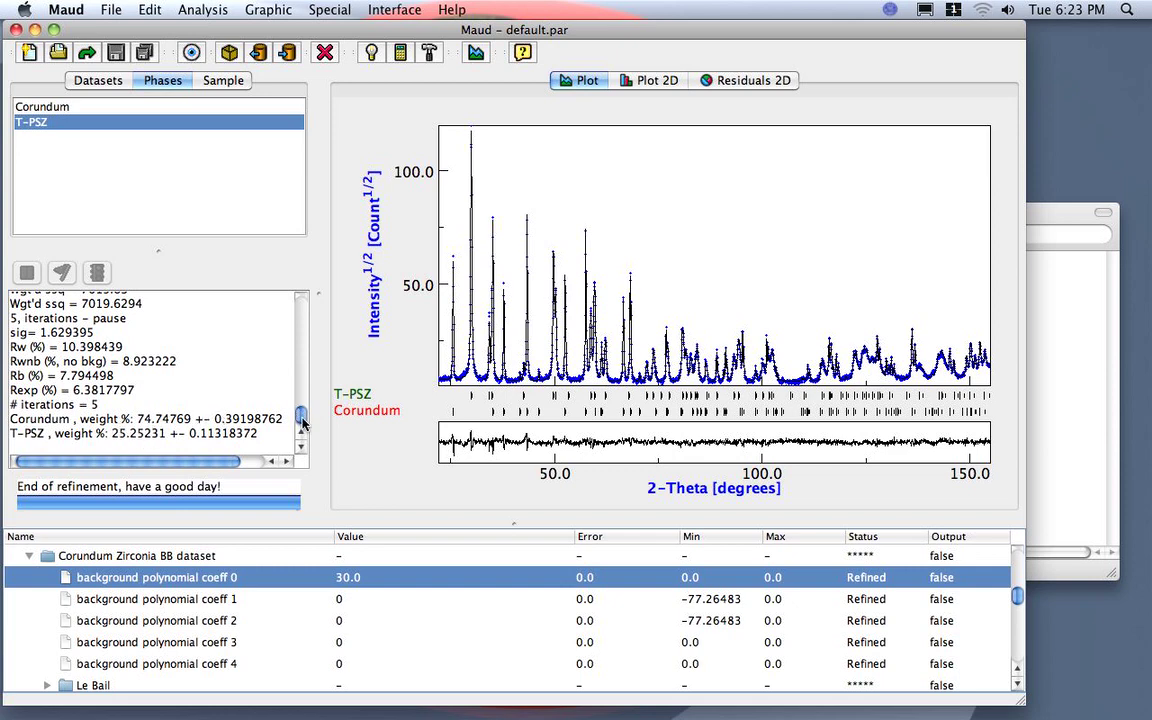
pyautogui.scroll(3, 300, 410)
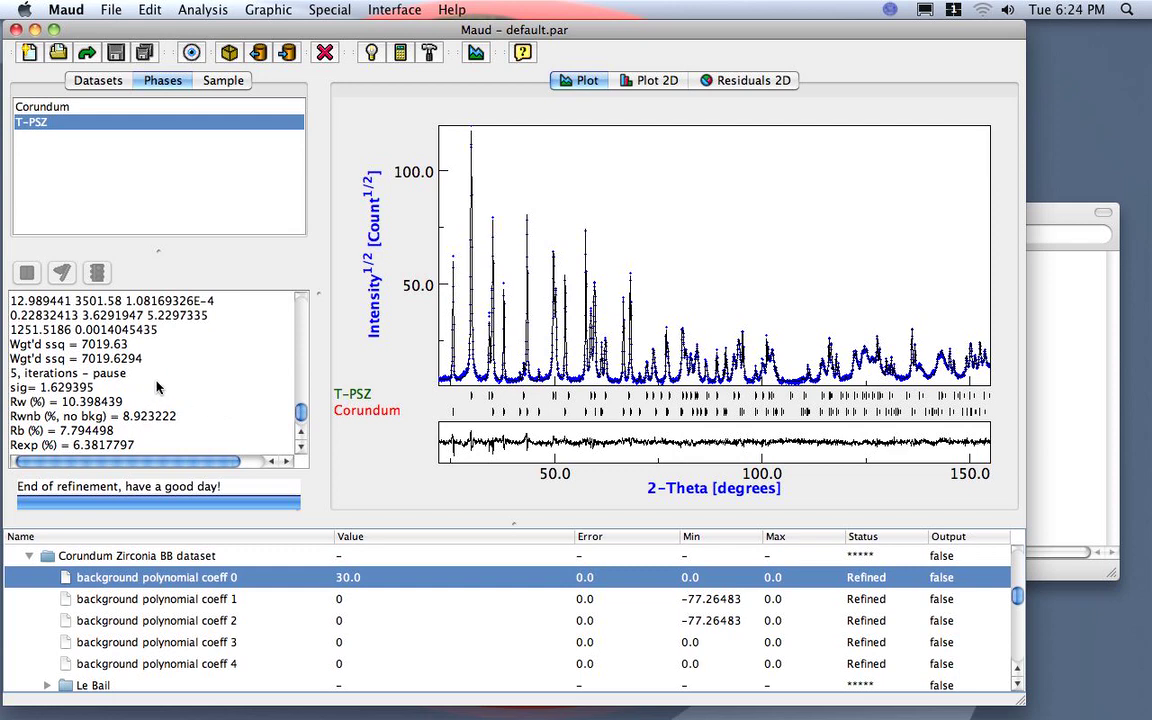
pyautogui.scroll(-3, 302, 420)
pyautogui.scroll(3, 302, 418)
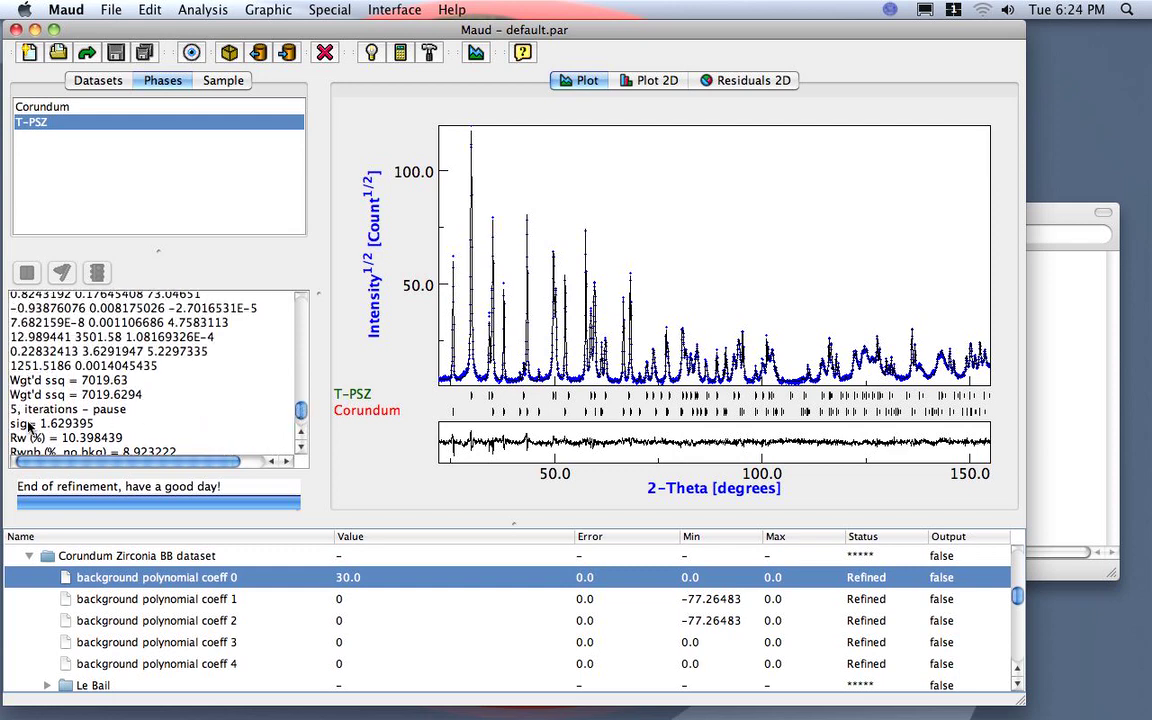
pyautogui.scroll(-1, 302, 413)
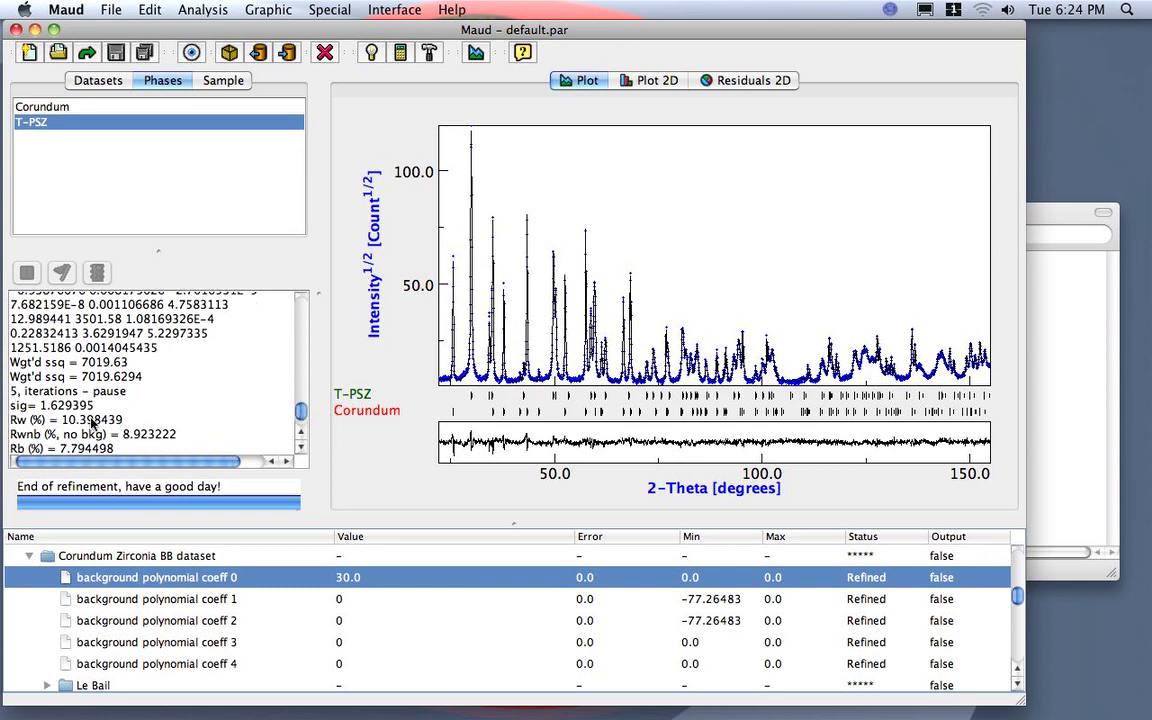